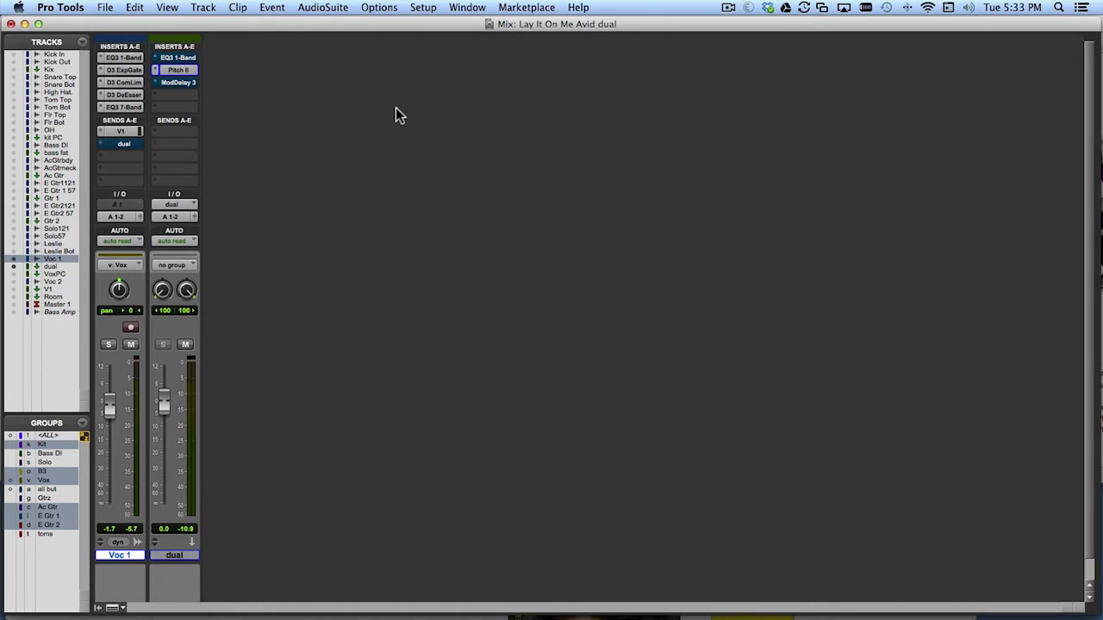
Step: Solo Voc 1 and bring up the dual aux's Pitch II, detuned -13 and +13 cents
left_click(108, 345)
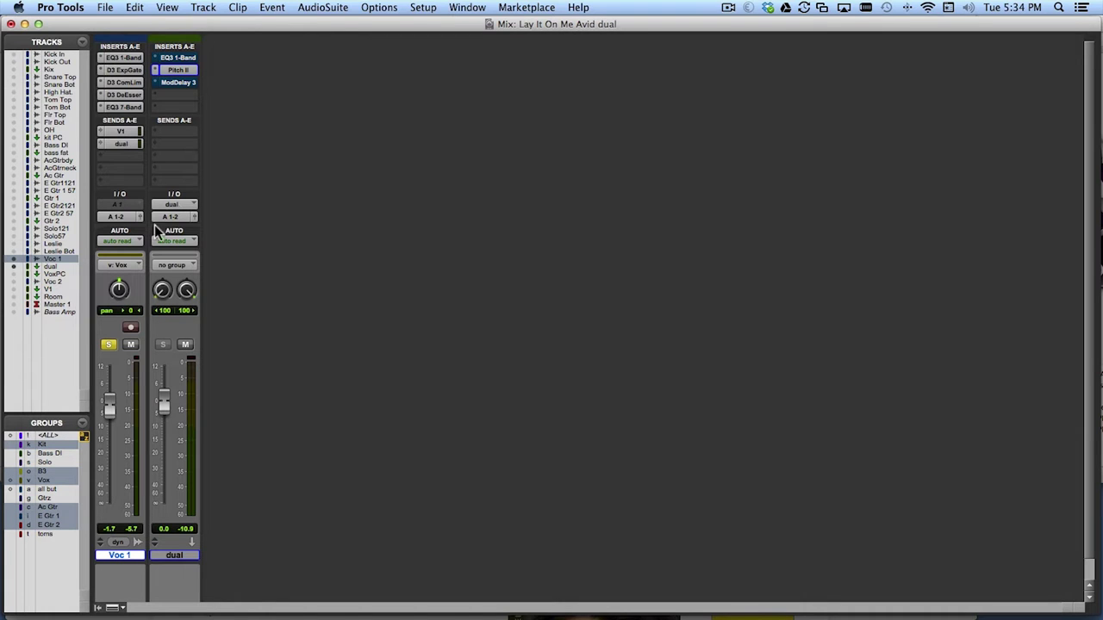
left_click(173, 554)
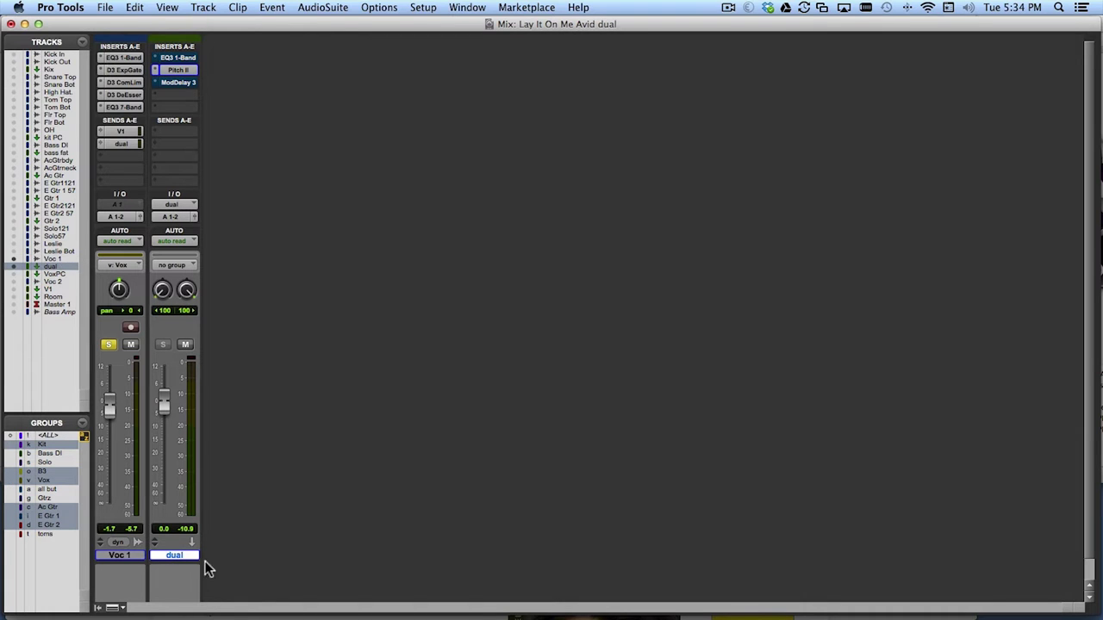
left_click(178, 70)
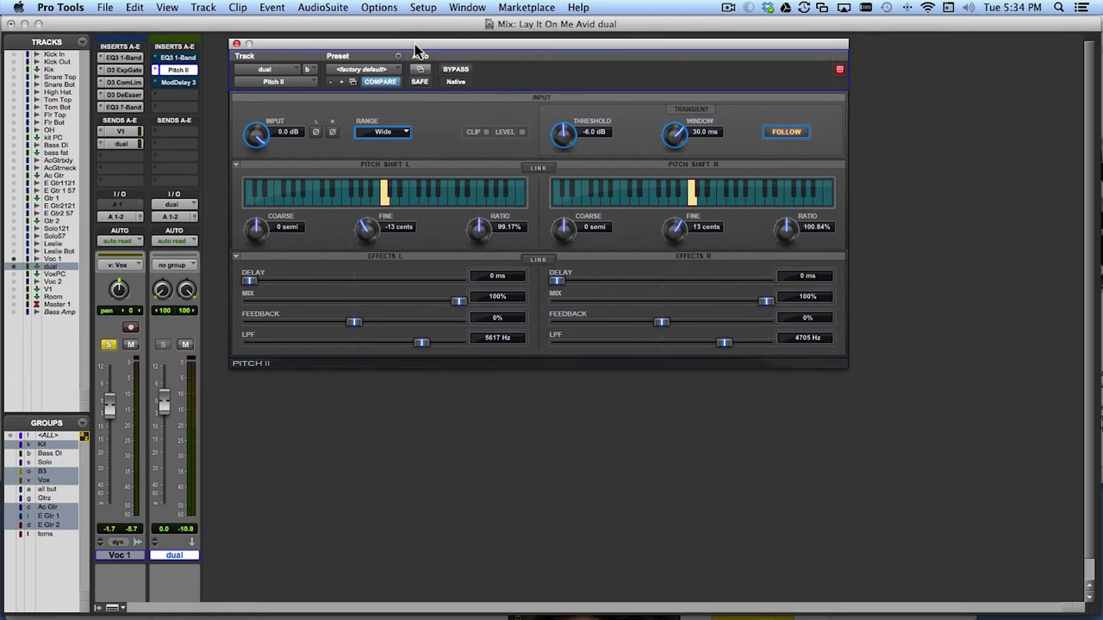
left_click_drag(417, 47, 414, 43)
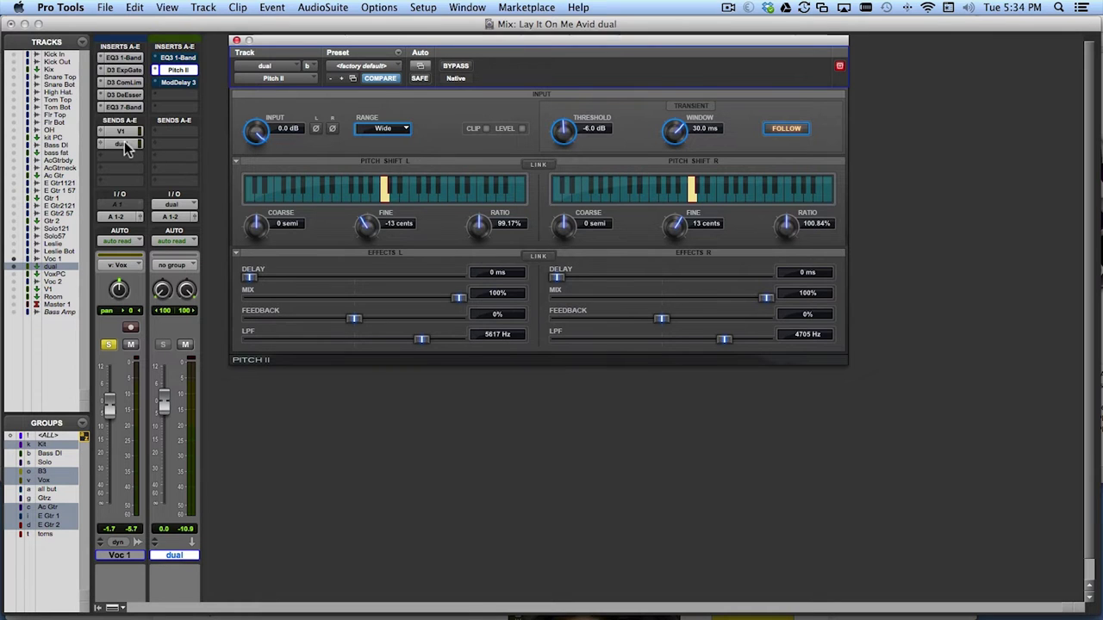
left_click(125, 143)
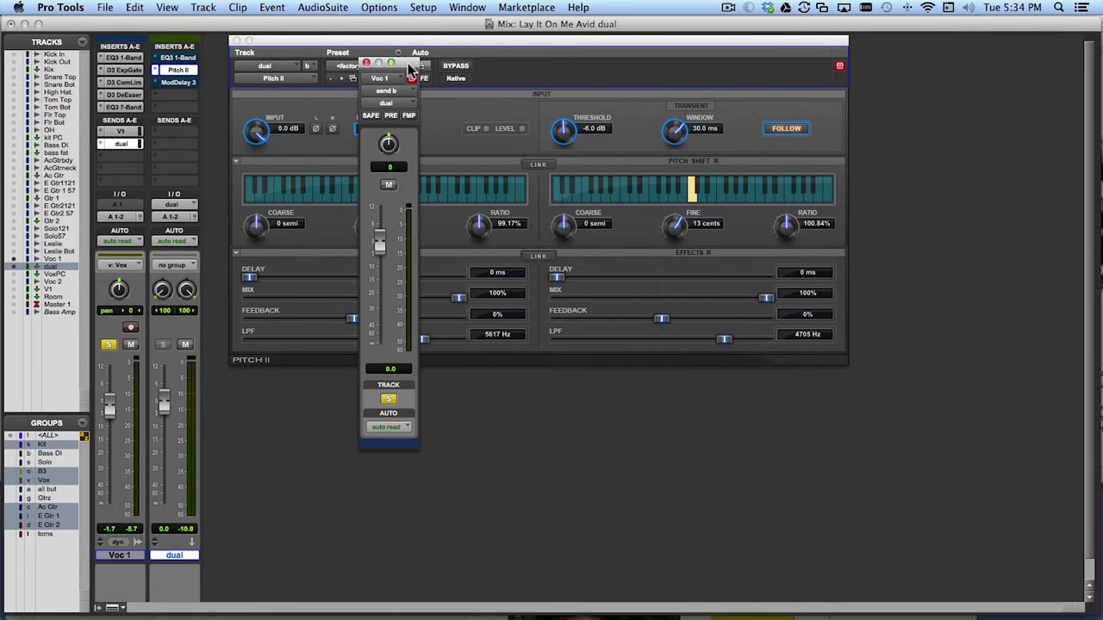
Step: Compare Voc 1's send to dual muted and unmuted, leaving the send muted
left_click_drag(409, 65, 497, 99)
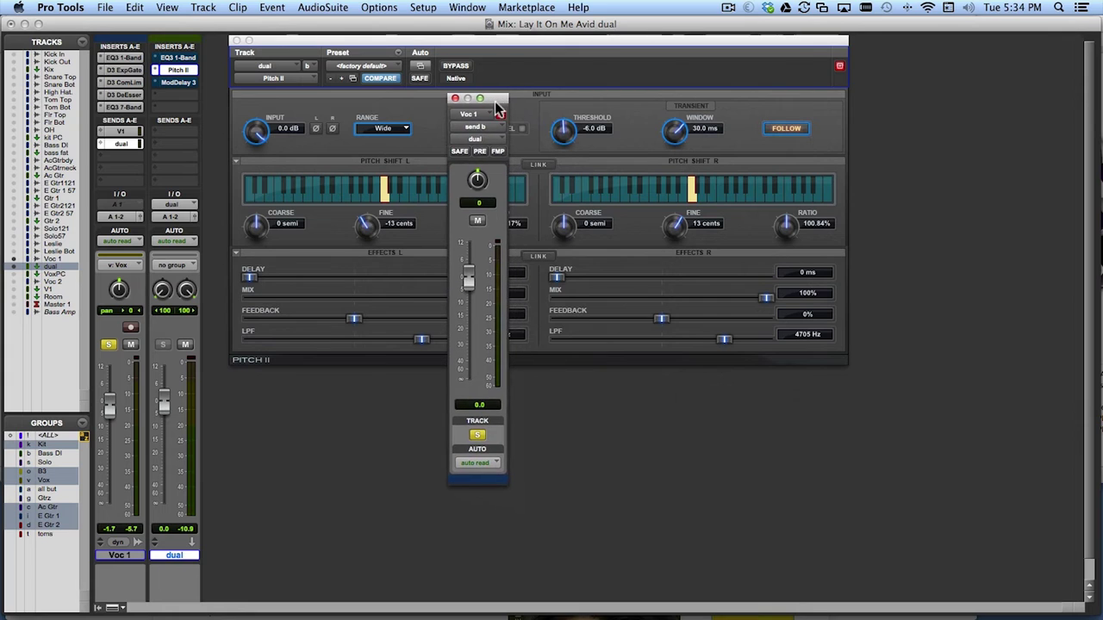
left_click(479, 220)
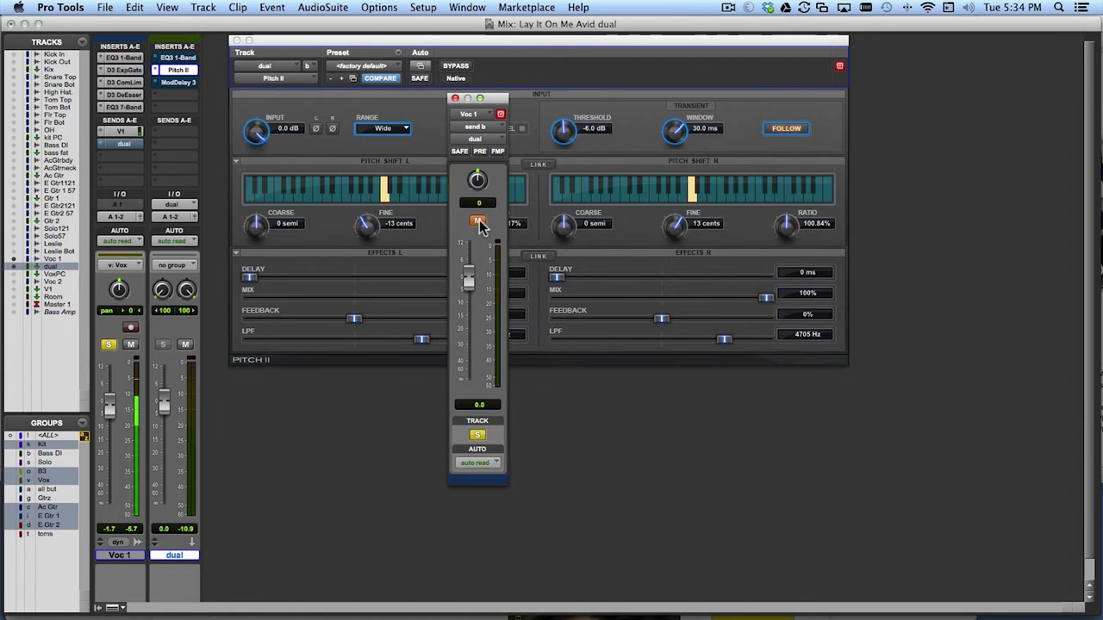
left_click(479, 222)
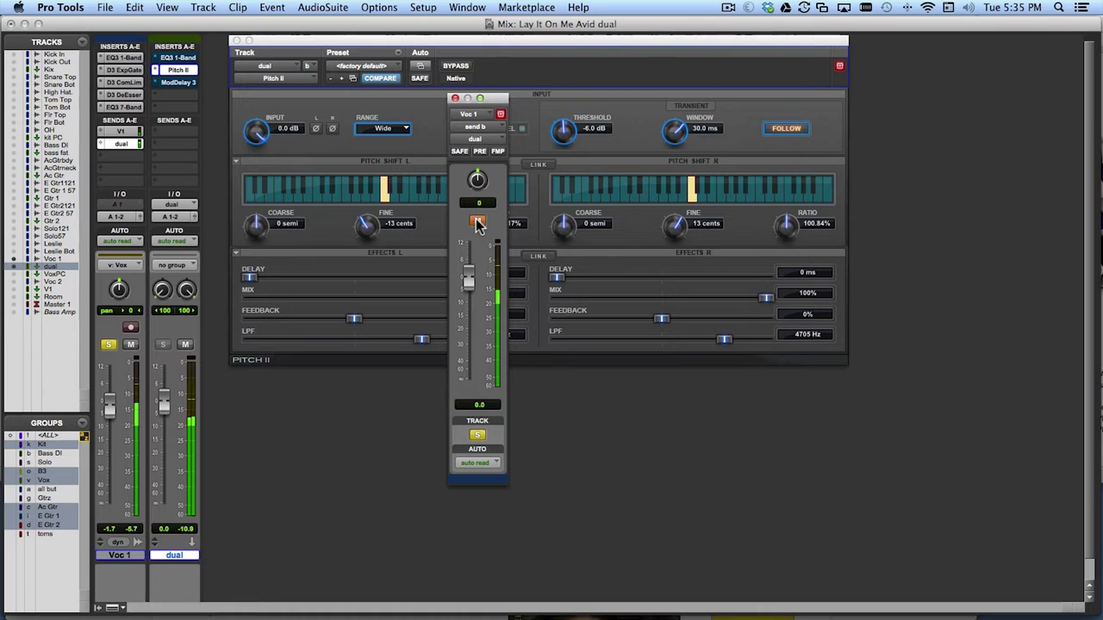
left_click(479, 222)
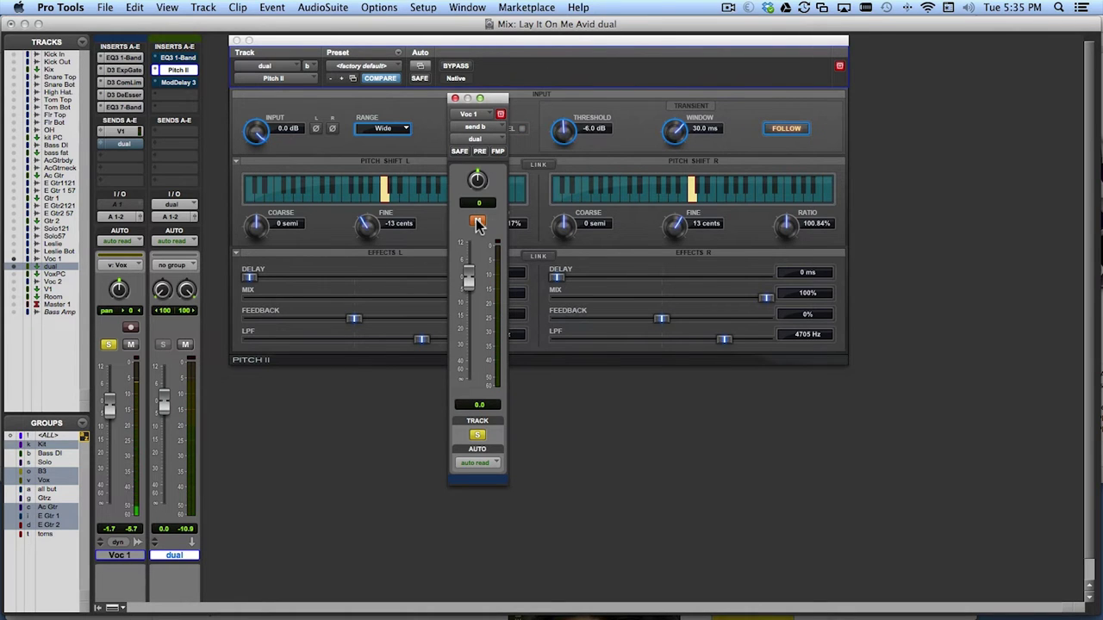
mouse_move(493, 98)
left_mouse_down()
mouse_move(580, 139)
mouse_move(543, 104)
mouse_move(508, 94)
left_mouse_up()
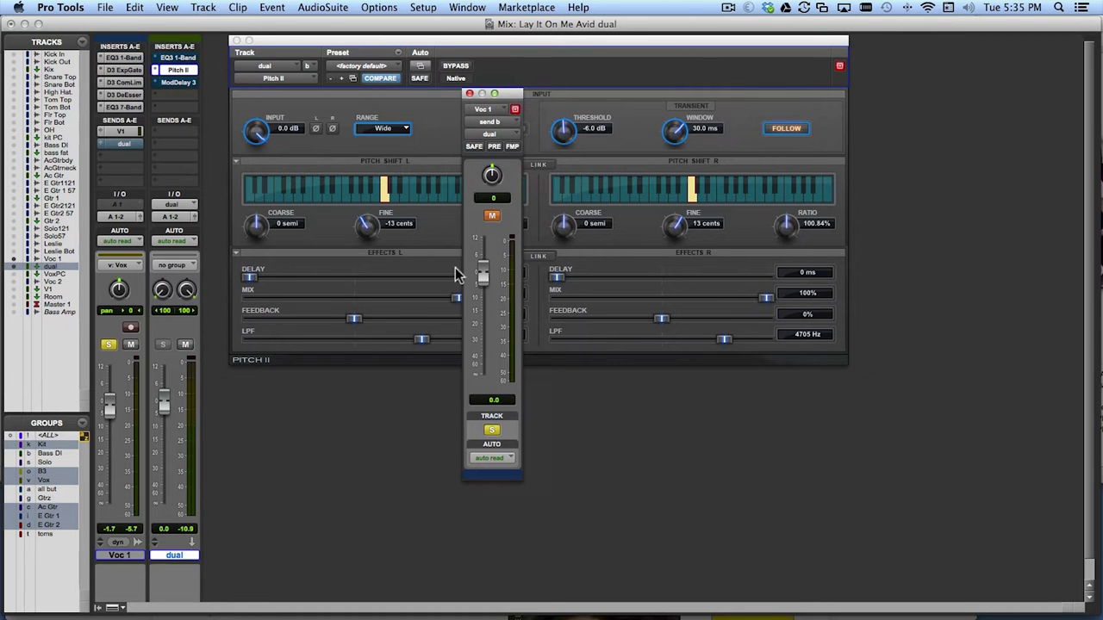
Step: Unmute Voc 1's dual send and lower the dual fader to about -12 dB
left_click(492, 217)
left_click_drag(163, 403, 167, 444)
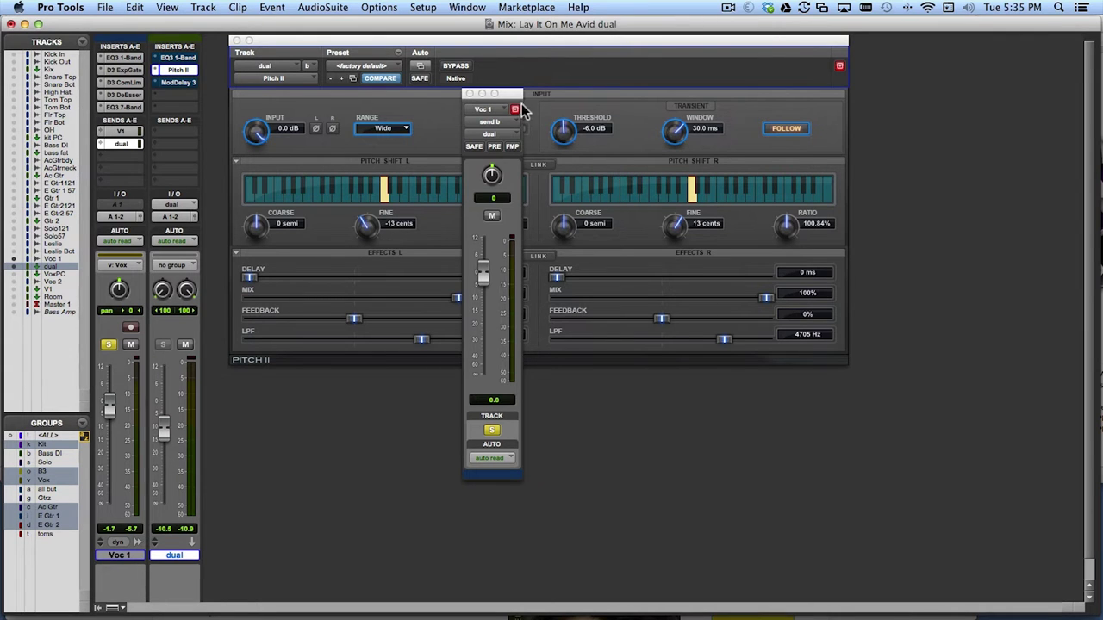
left_click_drag(512, 93, 464, 90)
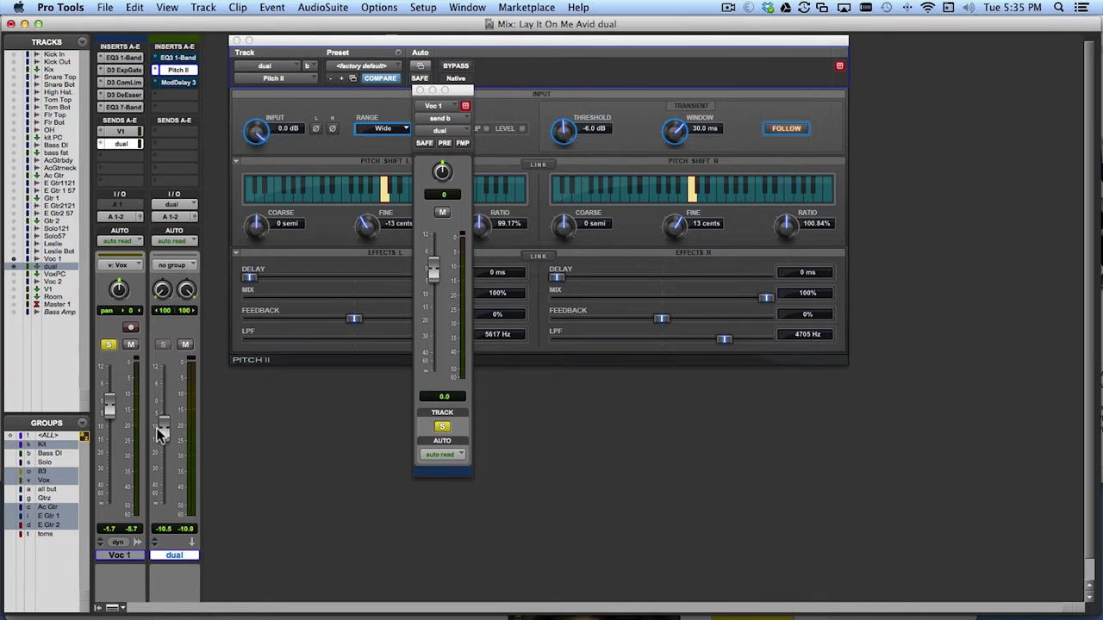
left_click_drag(159, 435, 165, 443)
left_click_drag(163, 437, 163, 441)
Step: A/B the send mute, then close the send window with the send left on
left_click(442, 213)
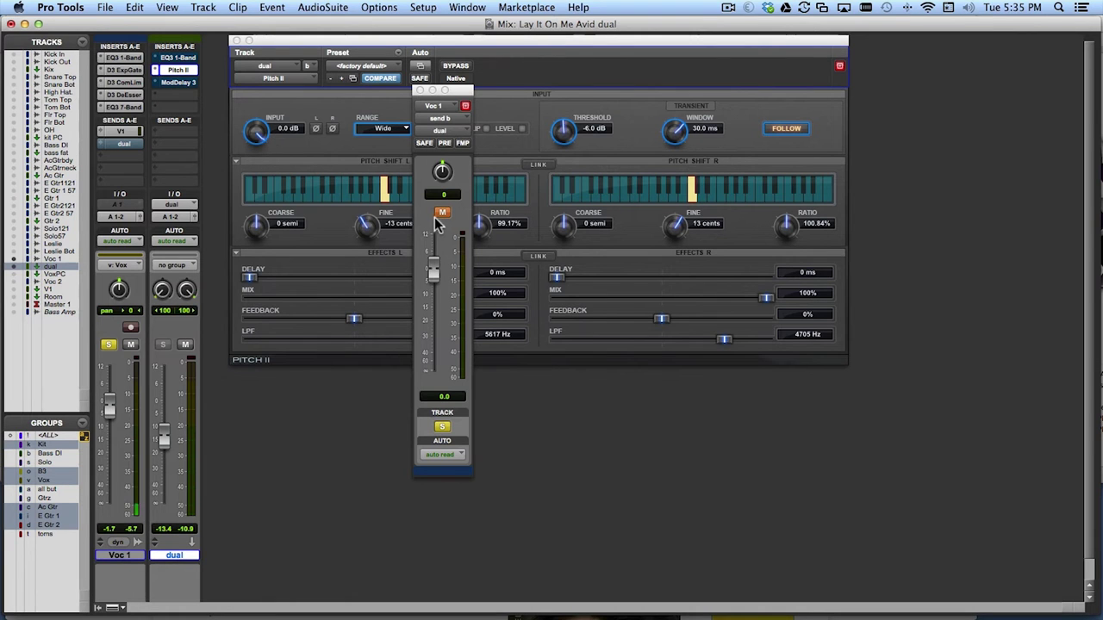
left_click(442, 213)
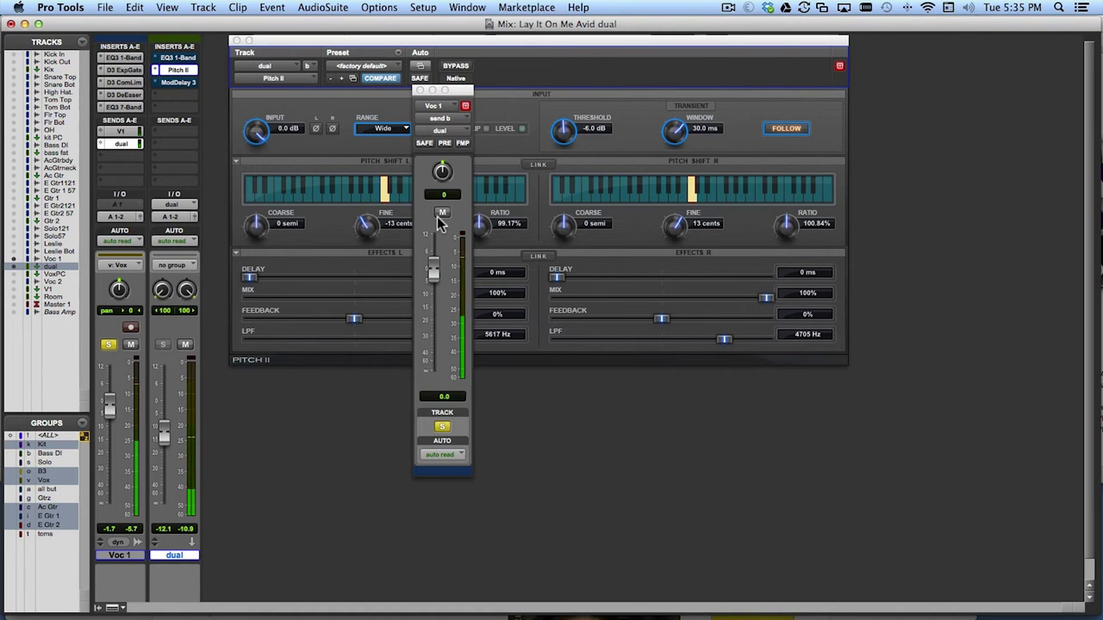
left_click(343, 235)
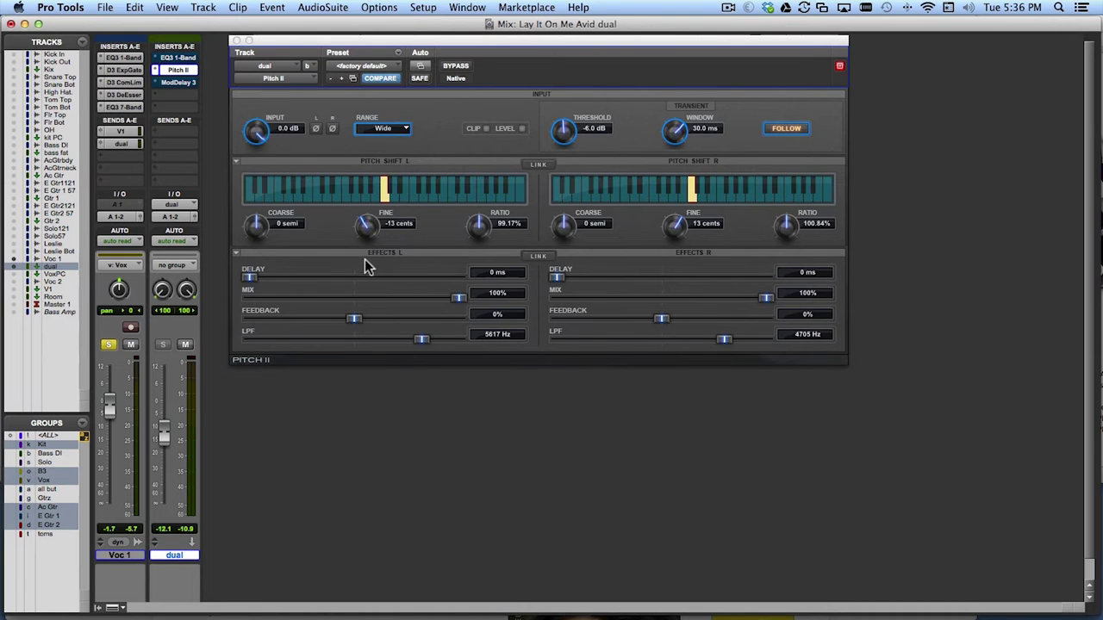
left_click(175, 81)
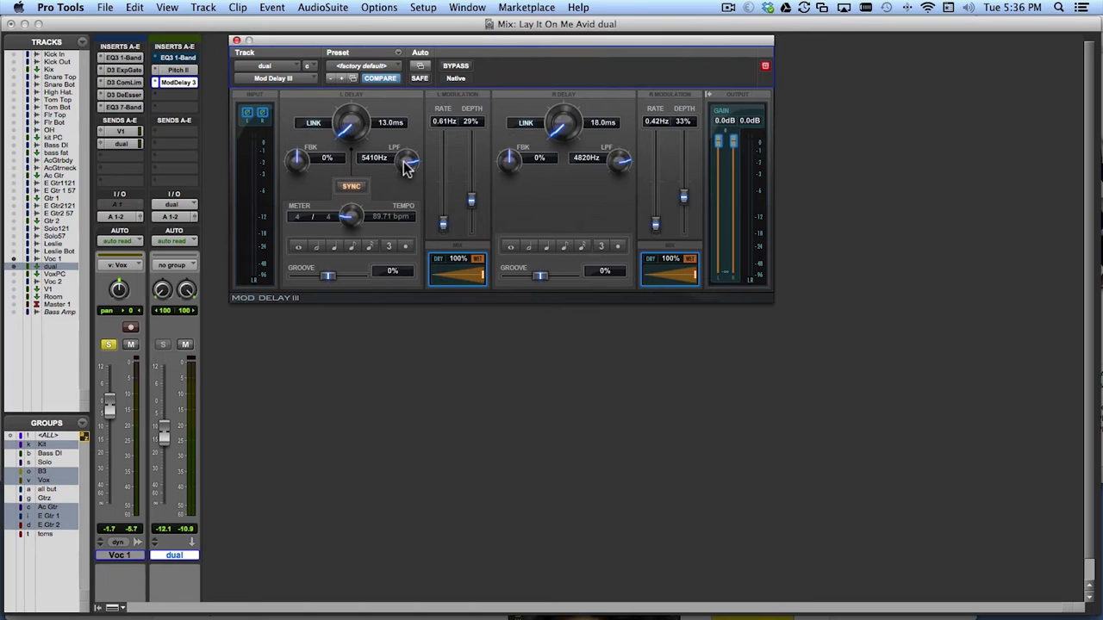
Step: Lower Mod Delay III's left-delay low-pass cutoff, then return to the Pitch II settings
left_click_drag(404, 169, 409, 166)
left_click(181, 70)
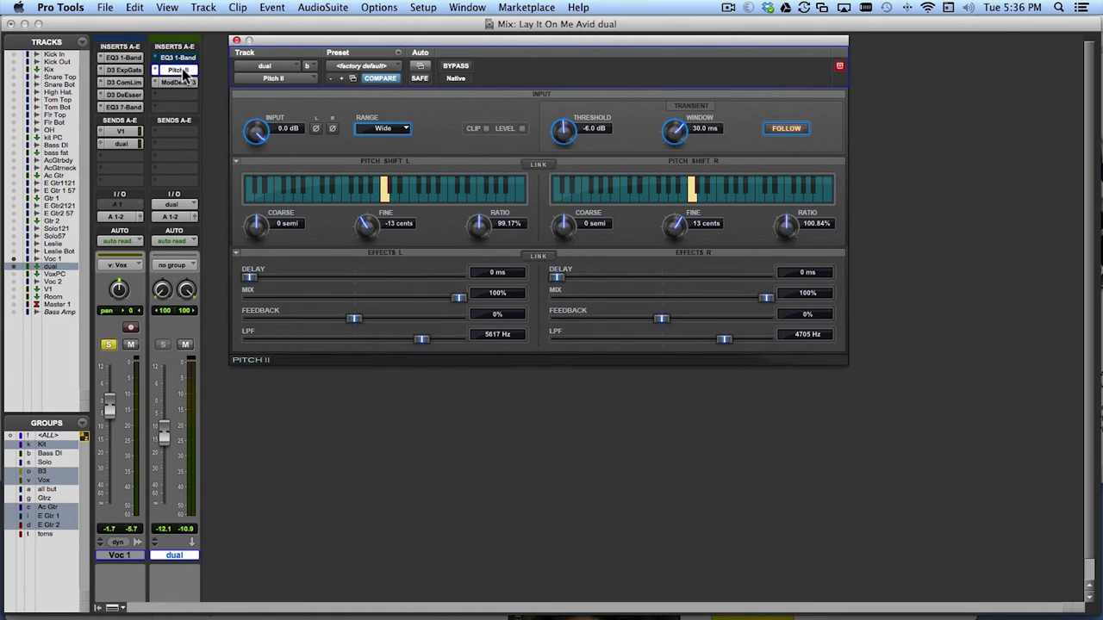
Step: Bring back Mod Delay III and Voc 1's dual send, comparing the send muted and unmuted
left_click(178, 83)
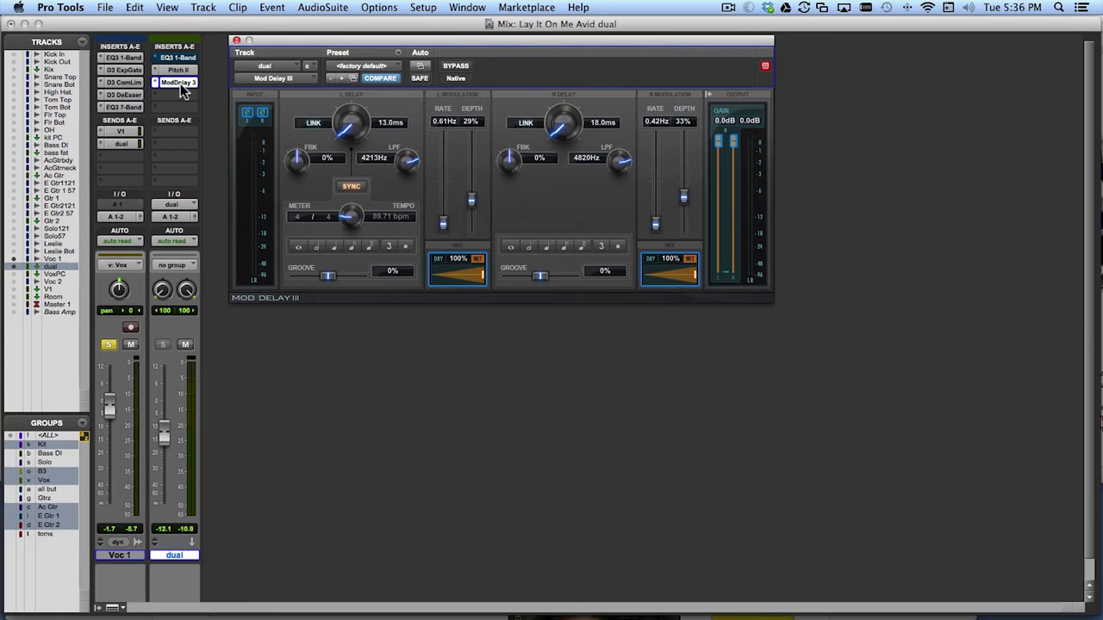
left_click(122, 143)
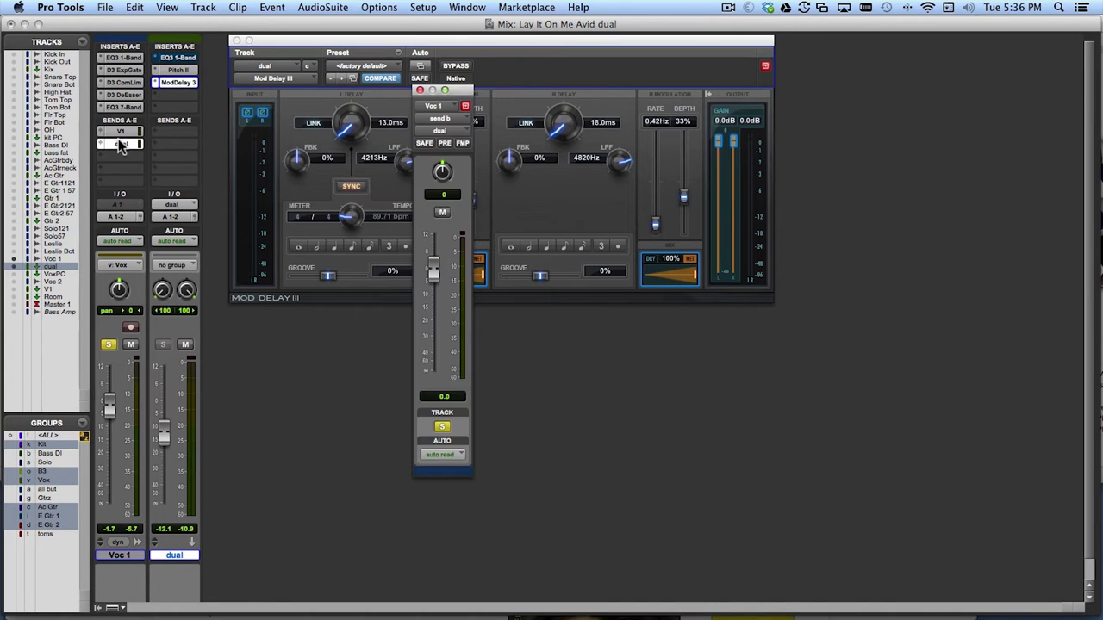
left_click(443, 213)
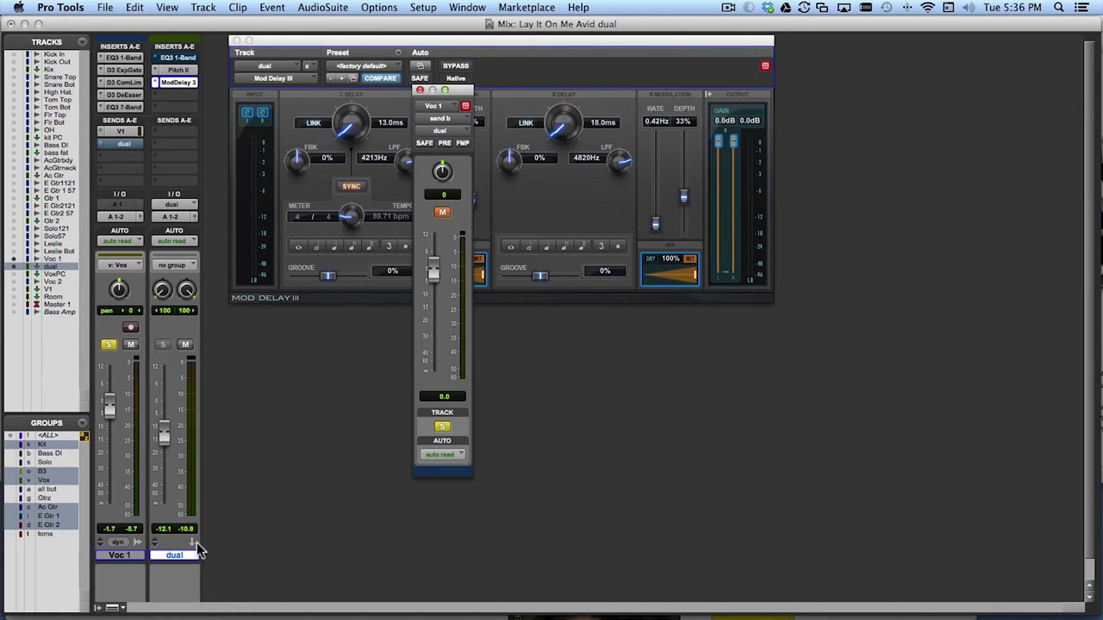
left_click(164, 435, "alt")
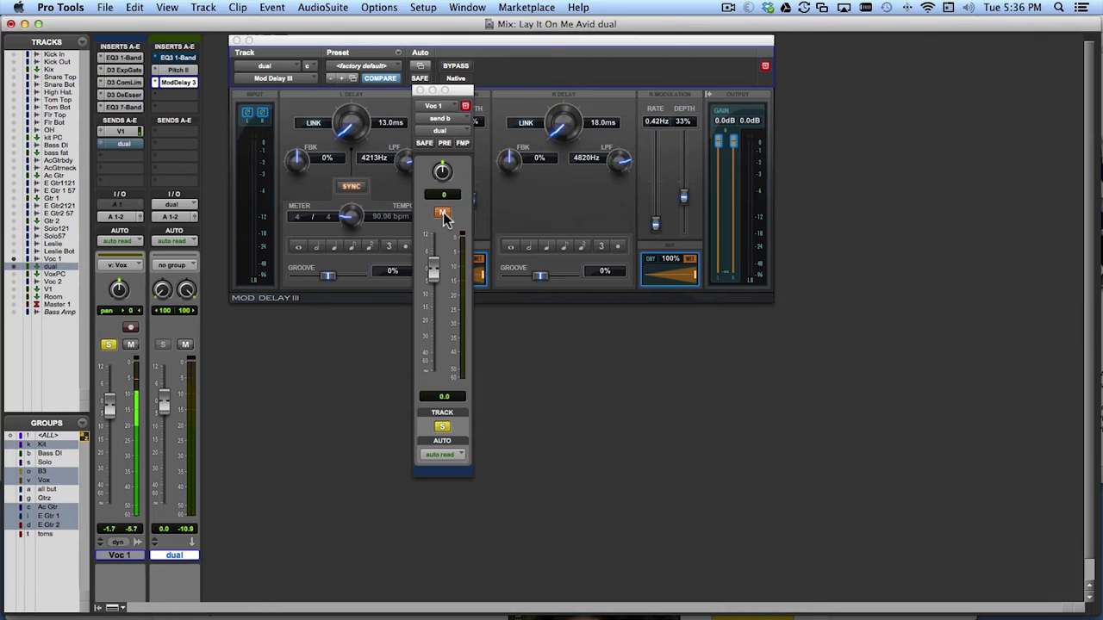
left_click(443, 215)
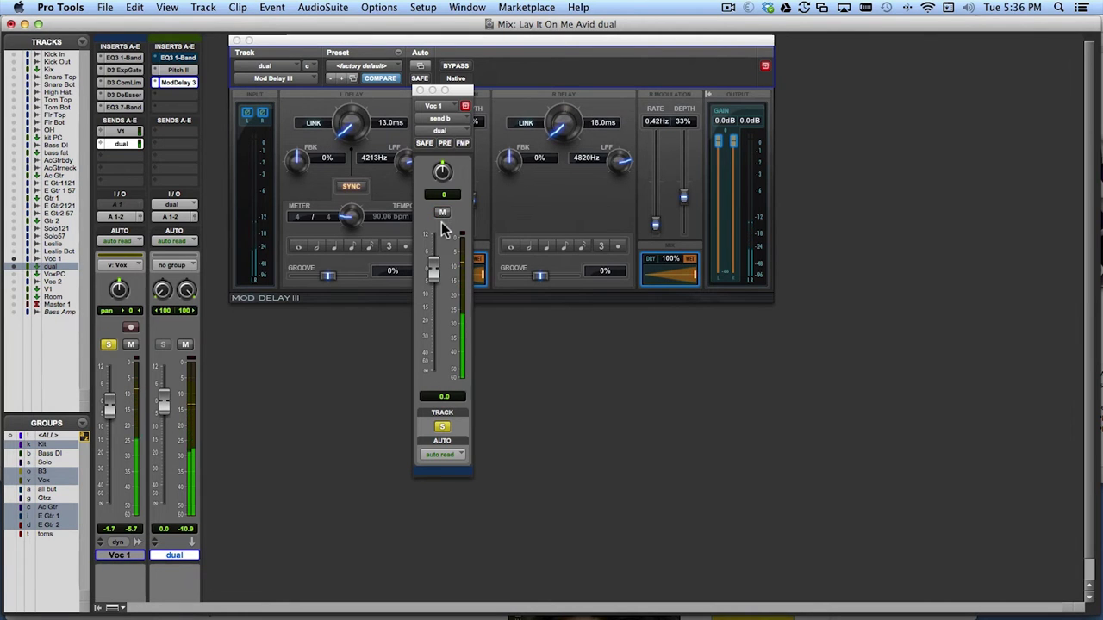
left_click(443, 215)
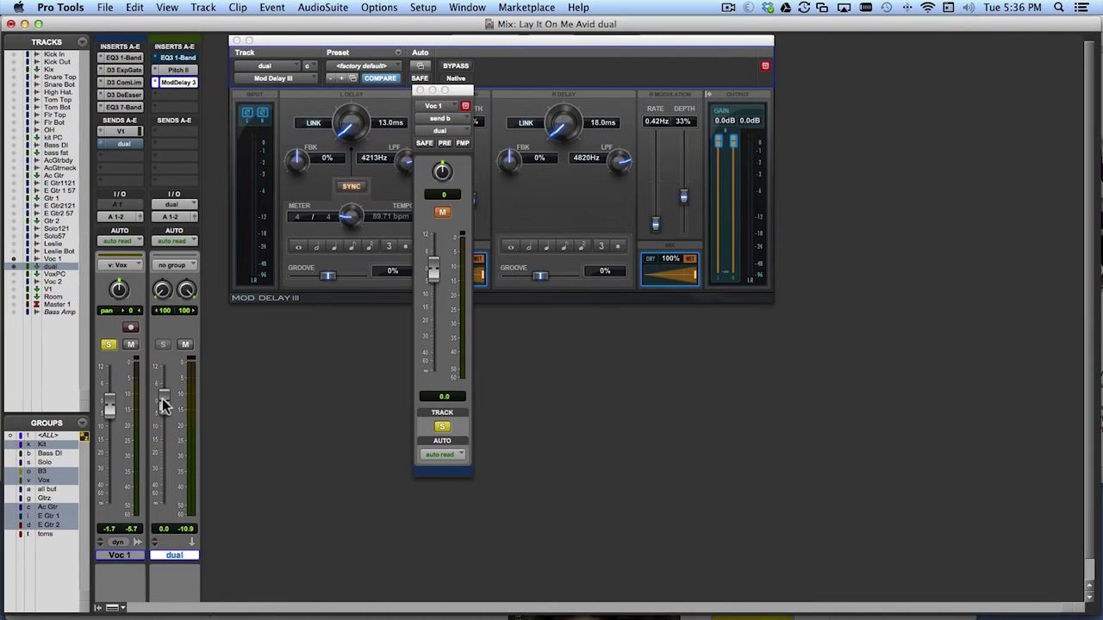
Step: Set the dual fader to about -10.7 dB, leave the send unmuted, and close Mod Delay III
left_click_drag(164, 401, 164, 427)
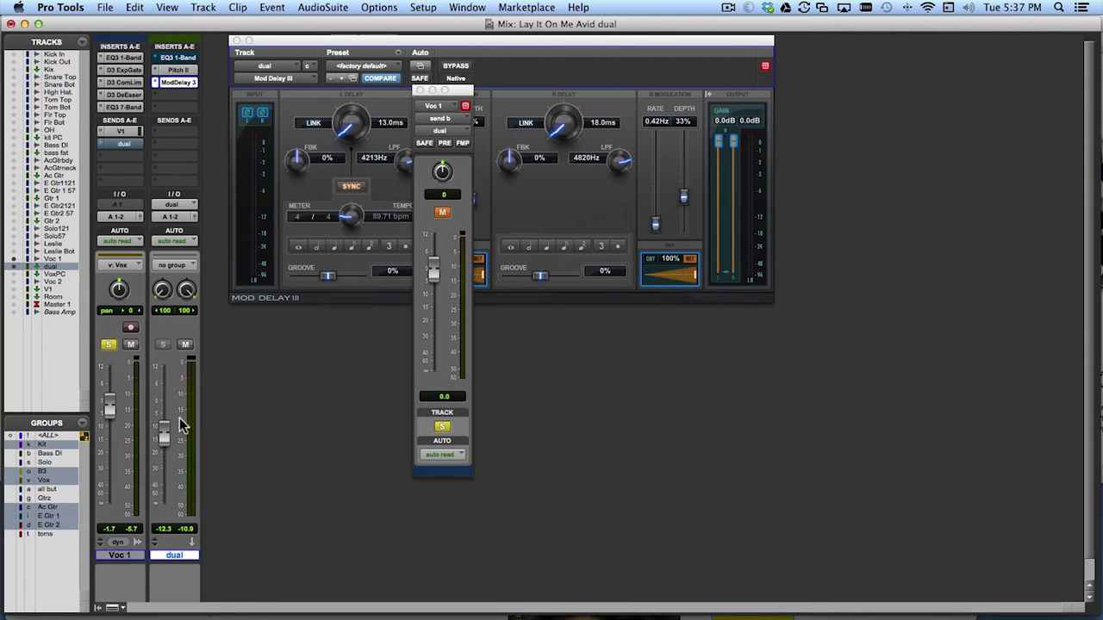
left_click(442, 212)
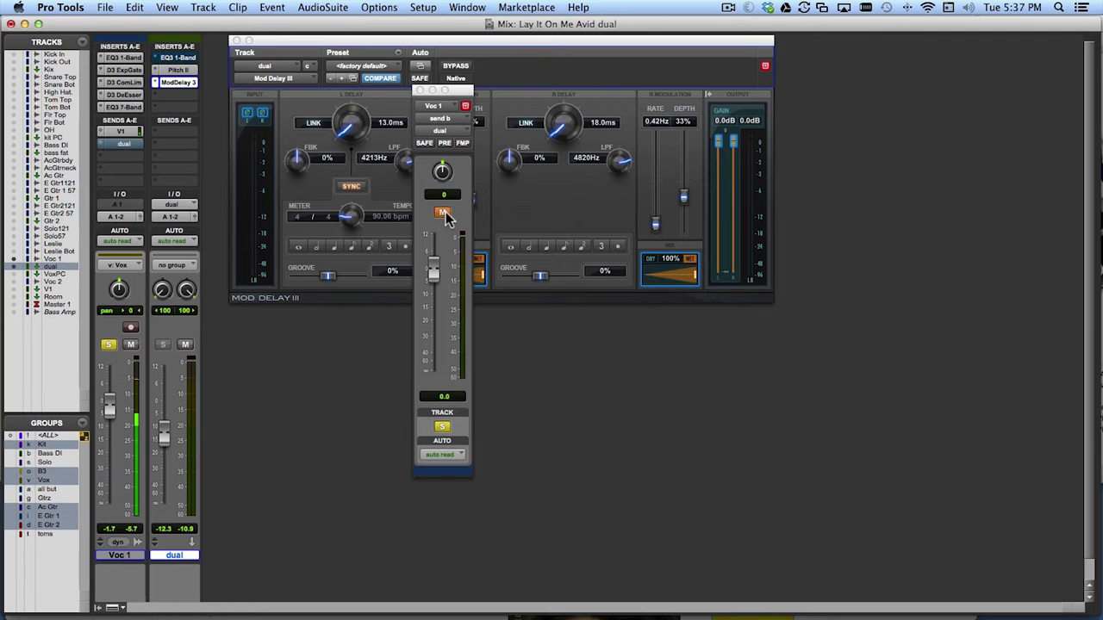
left_click(442, 213)
left_click_drag(163, 440, 166, 431)
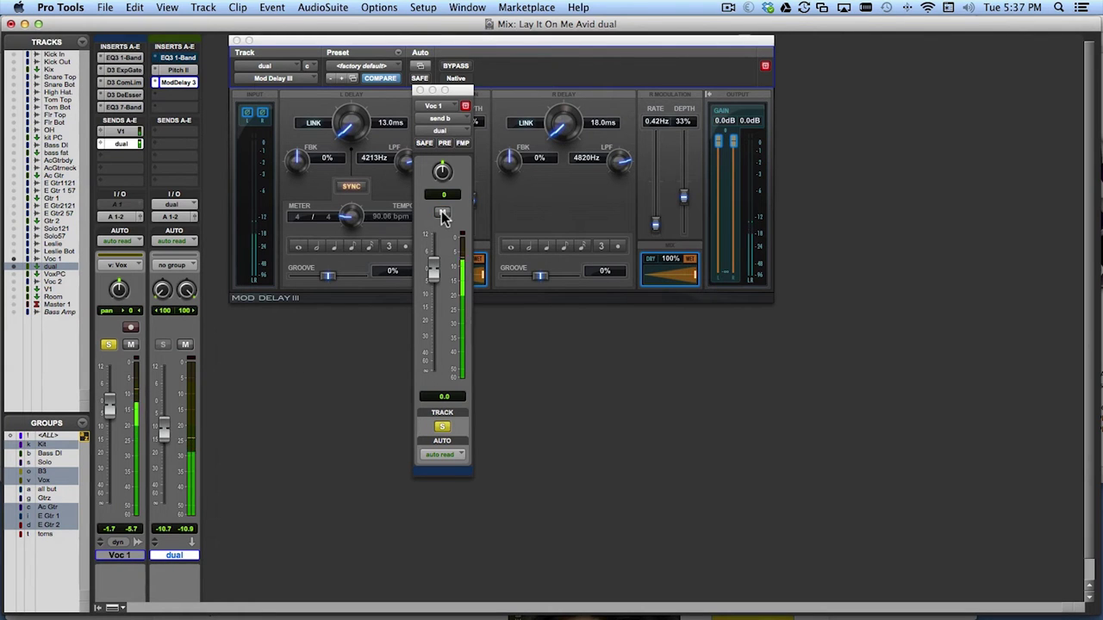
left_click(442, 213)
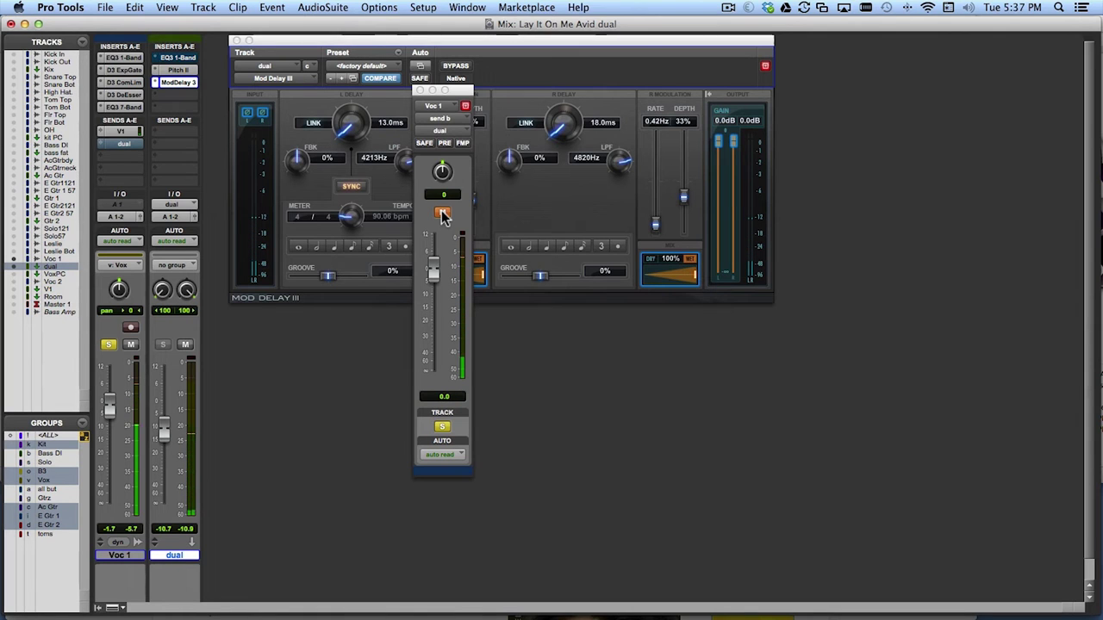
left_click(442, 213)
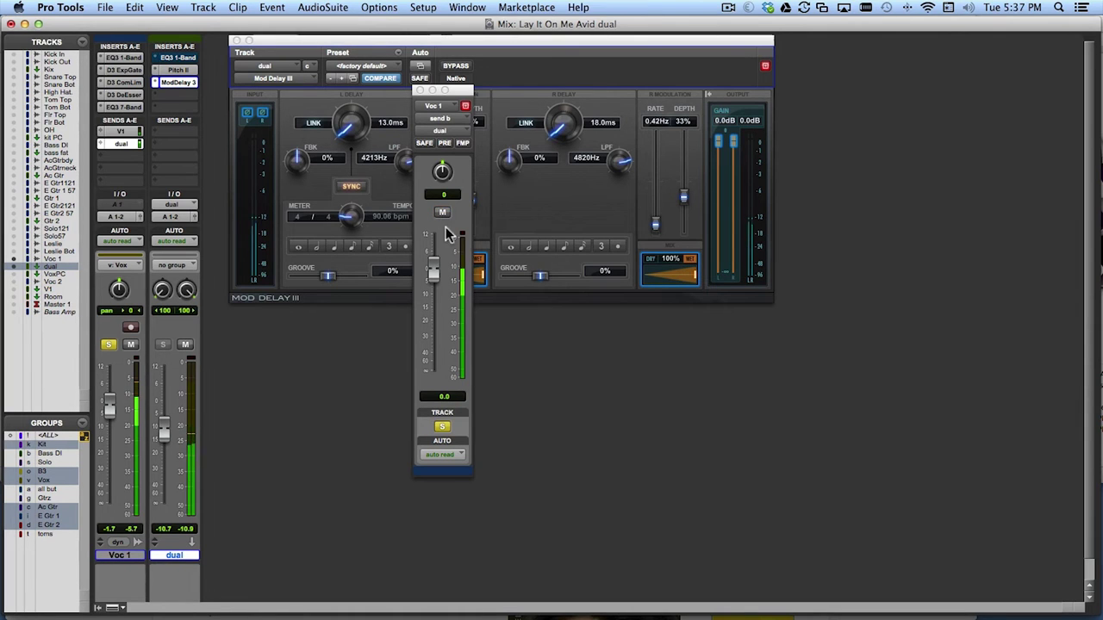
left_click(236, 40)
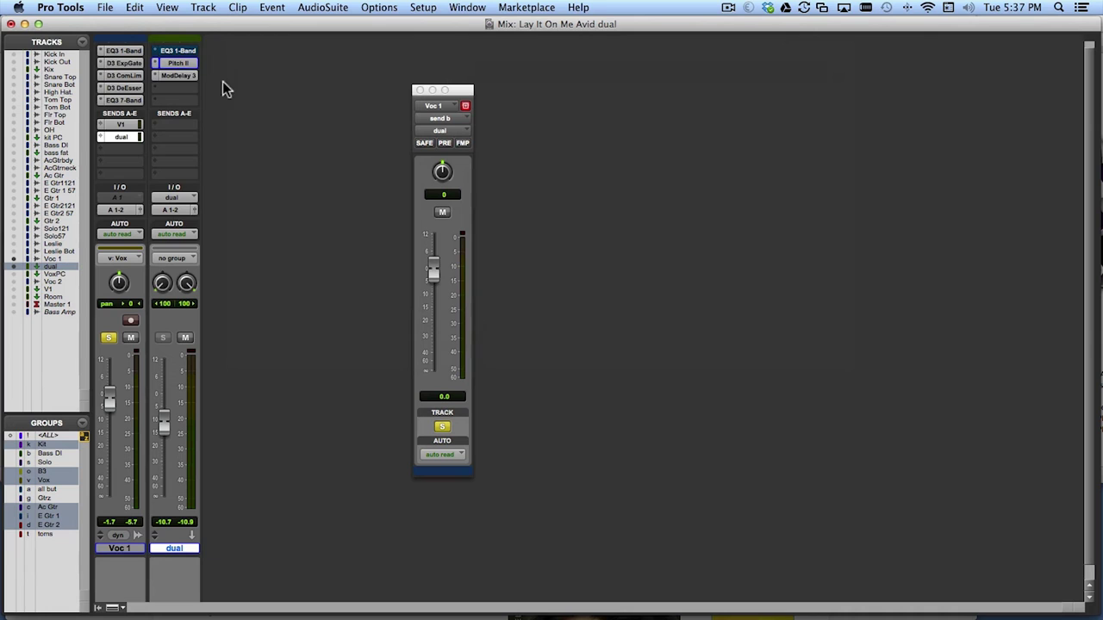
Step: Enable the dual track's EQ3 1-Band high-pass with its cutoff at about 255.6 Hz
left_click(181, 54)
left_click_drag(322, 43, 343, 69)
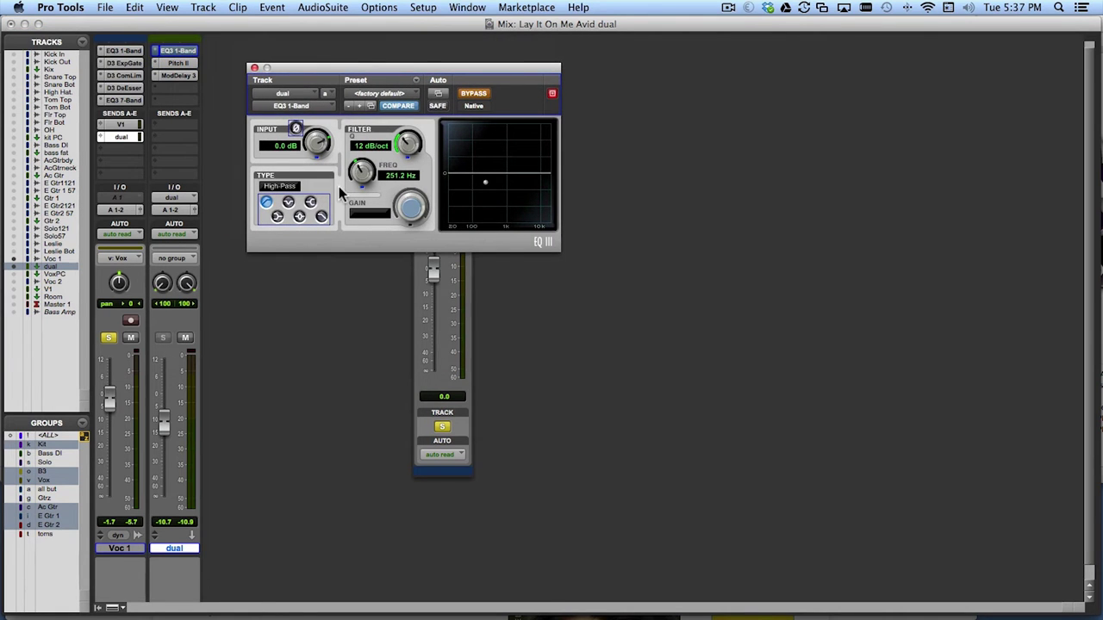
left_click(477, 96)
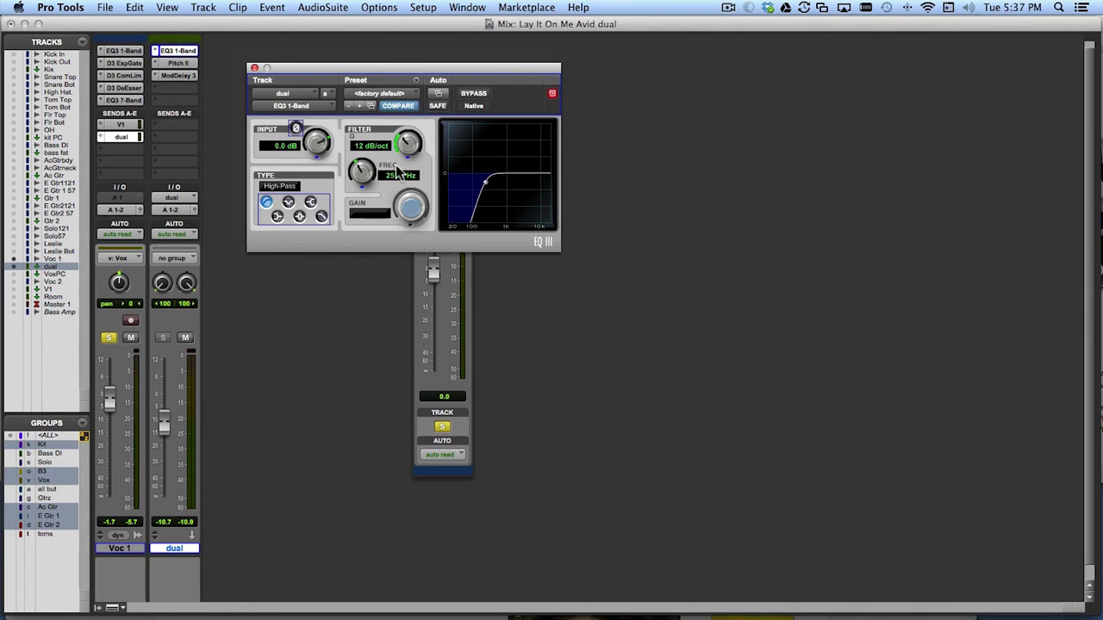
left_click_drag(364, 173, 362, 175)
left_click(254, 68)
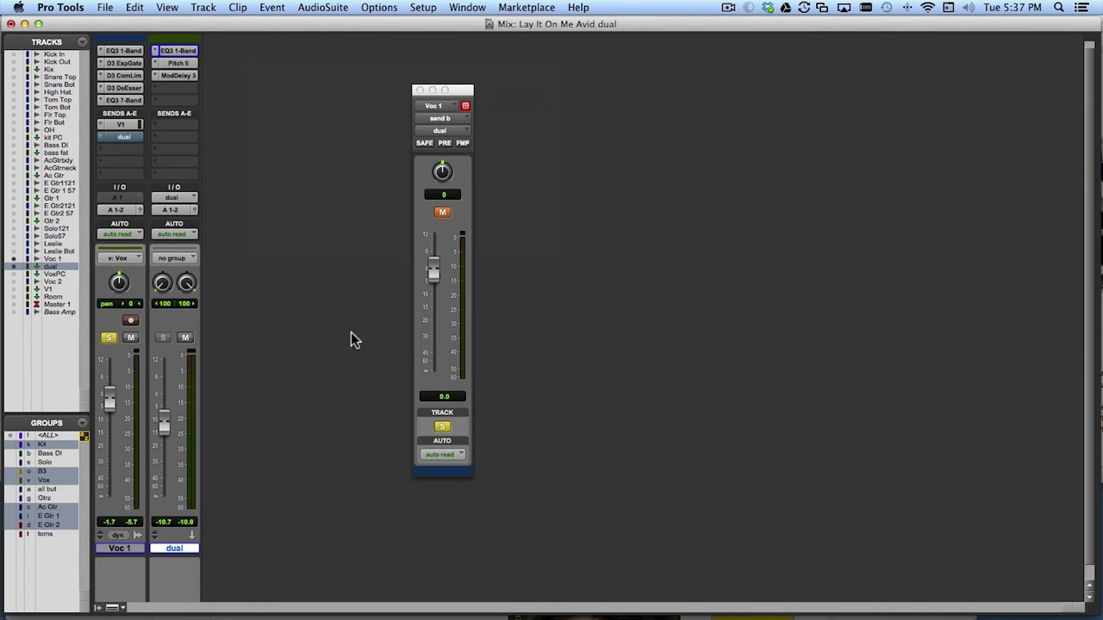
Step: Compare the vocal with and without the dual send, end muted, and unsolo Voc 1
left_click(443, 214)
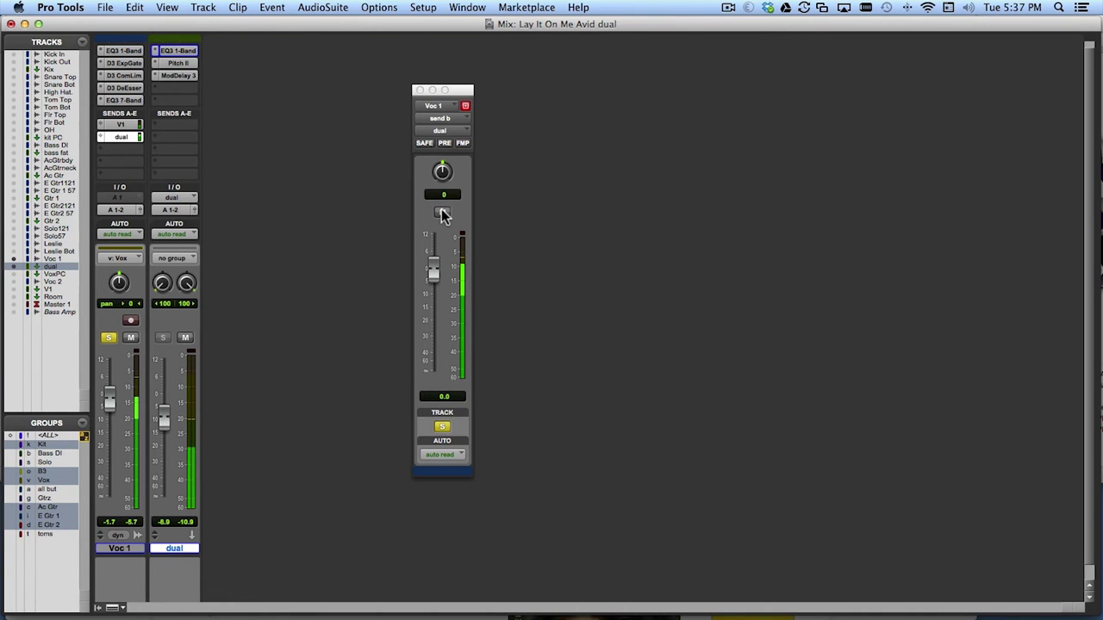
left_click(443, 214)
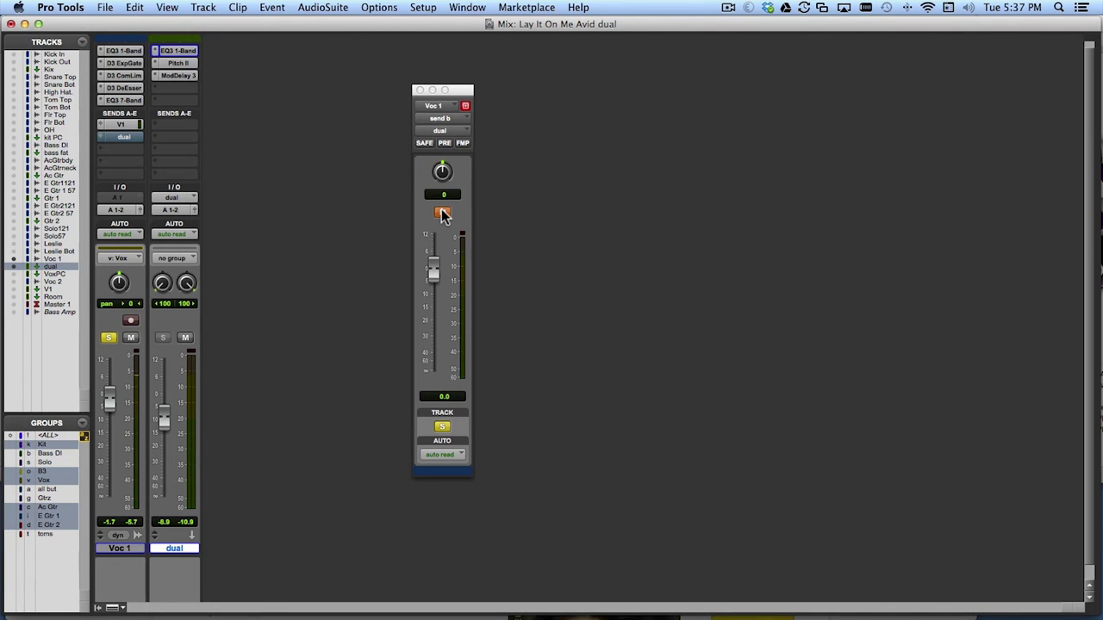
left_click(108, 336)
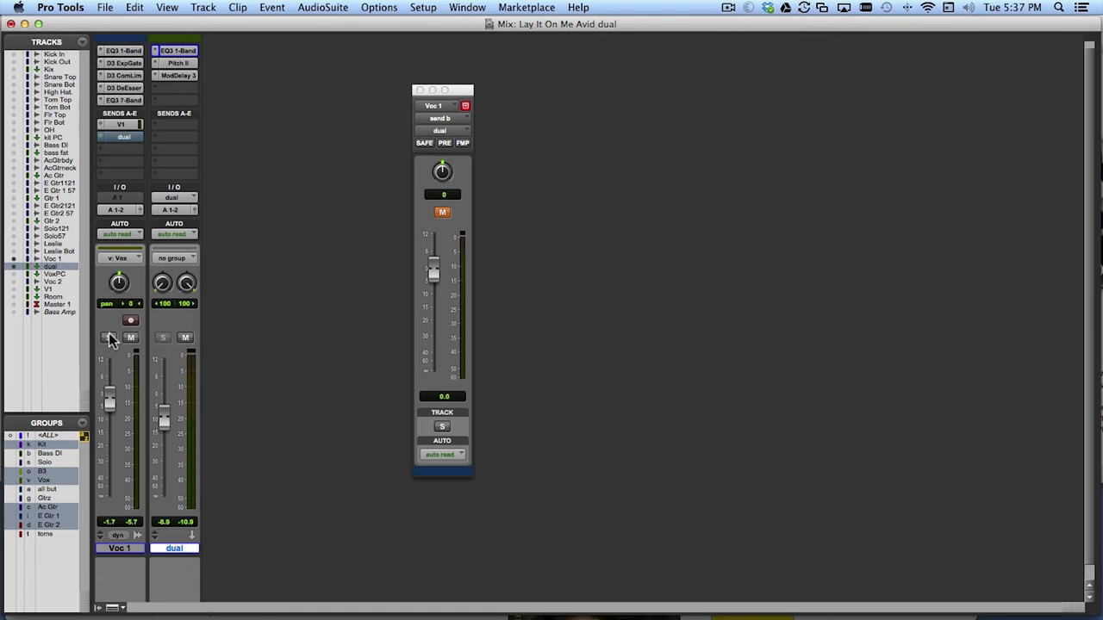
Step: A/B Voc 1's dual send several times in the full mix, leaving it unmuted
left_click(443, 213)
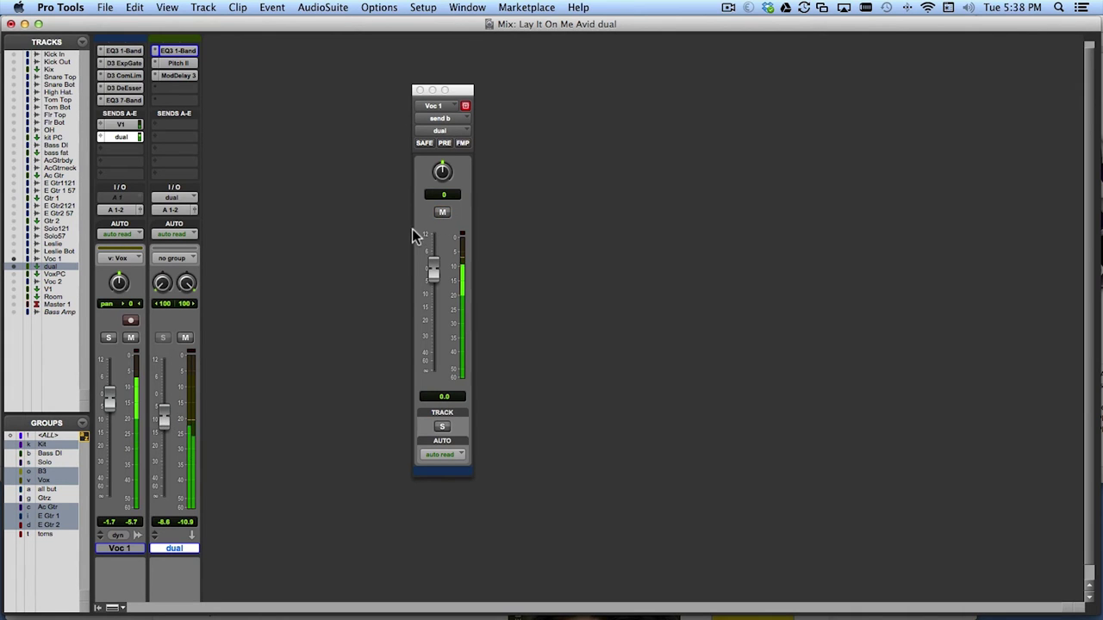
left_click(443, 213)
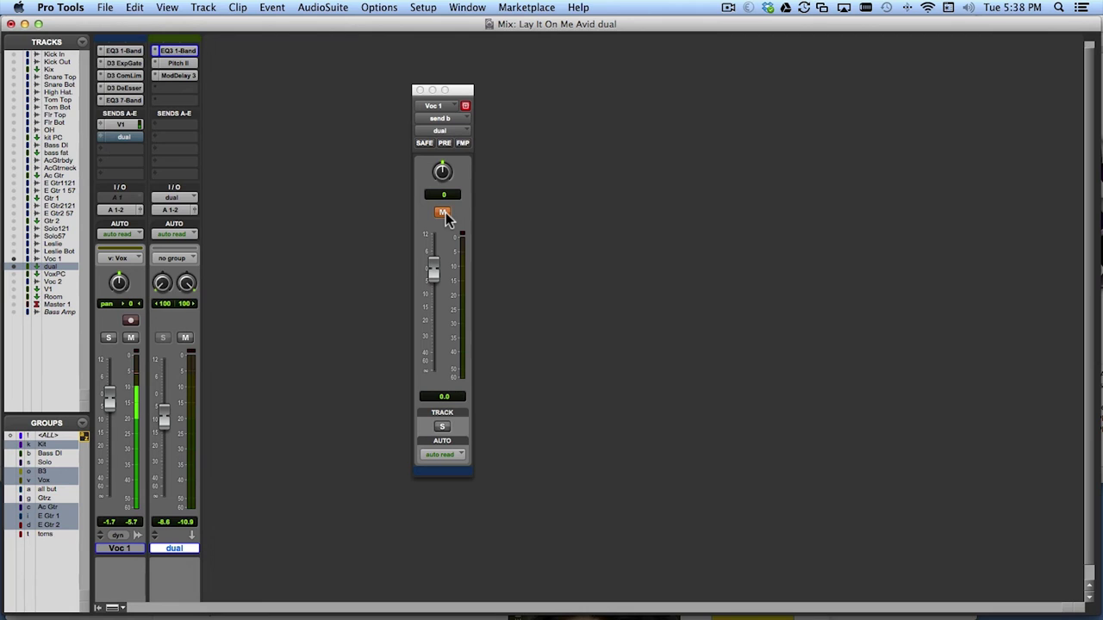
left_click(443, 214)
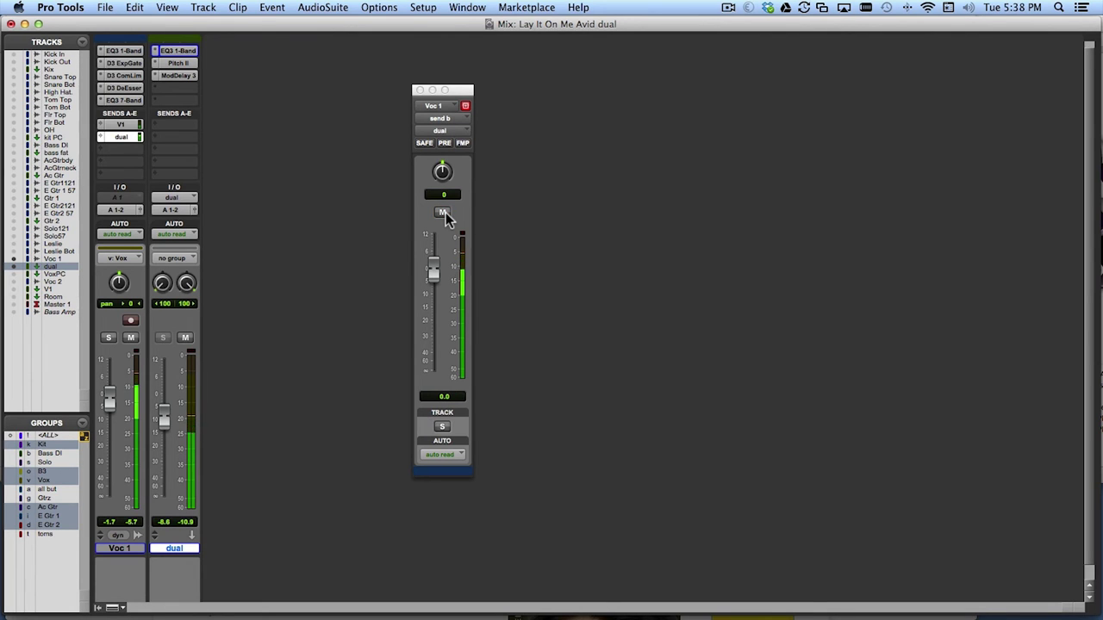
left_click(443, 214)
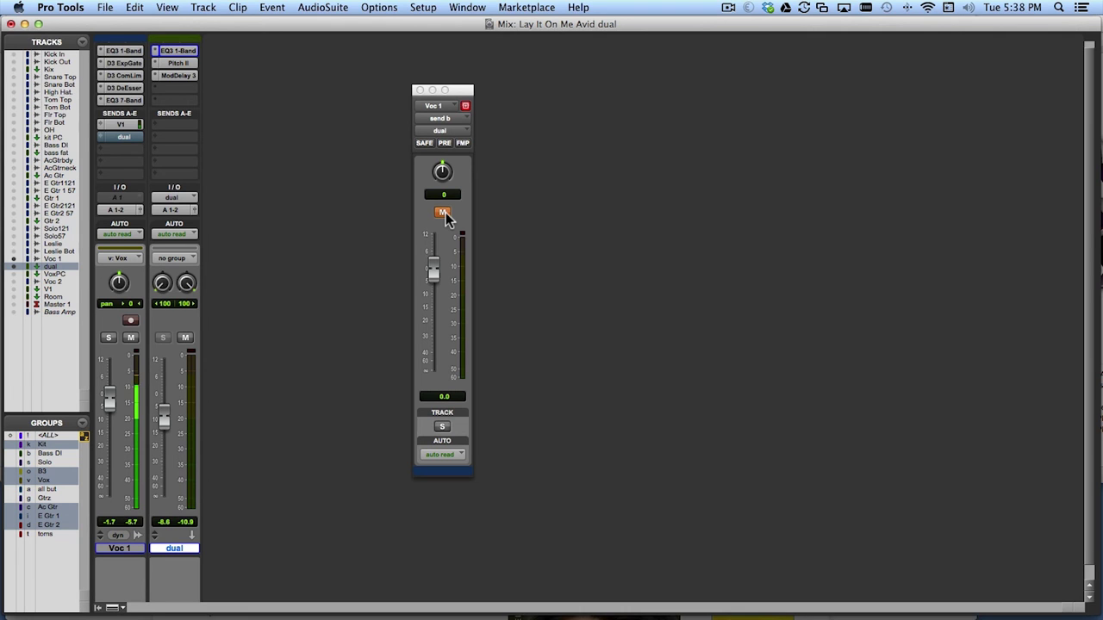
left_click(443, 214)
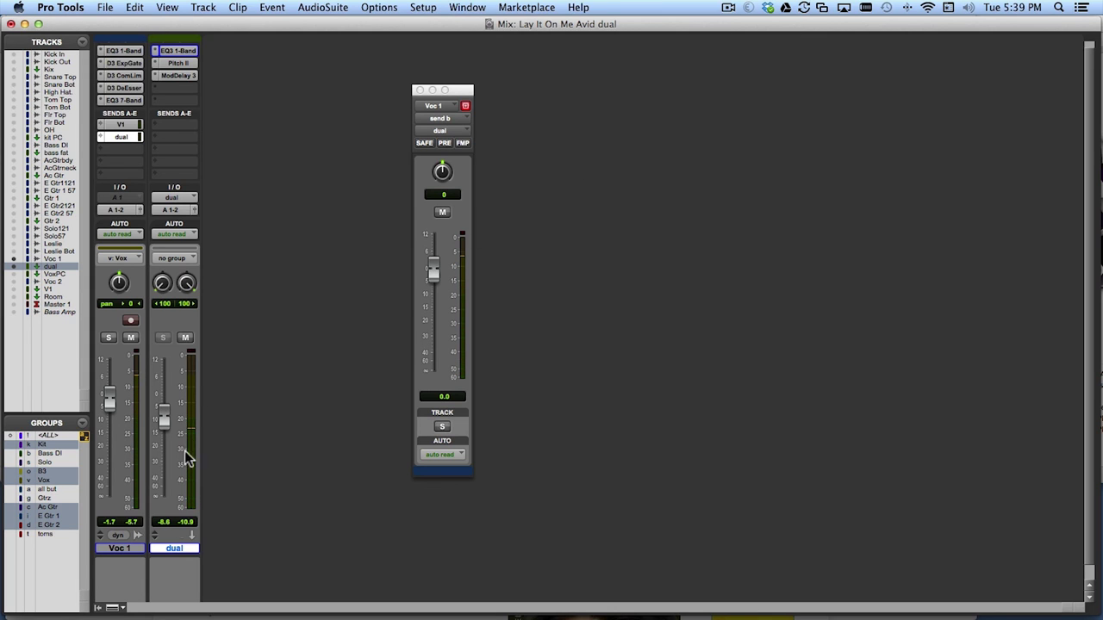
left_click(174, 125)
Step: Send the dual aux to the V1 stereo bus at -15.3 dB and nudge the dual fader down
mouse_move(174, 163)
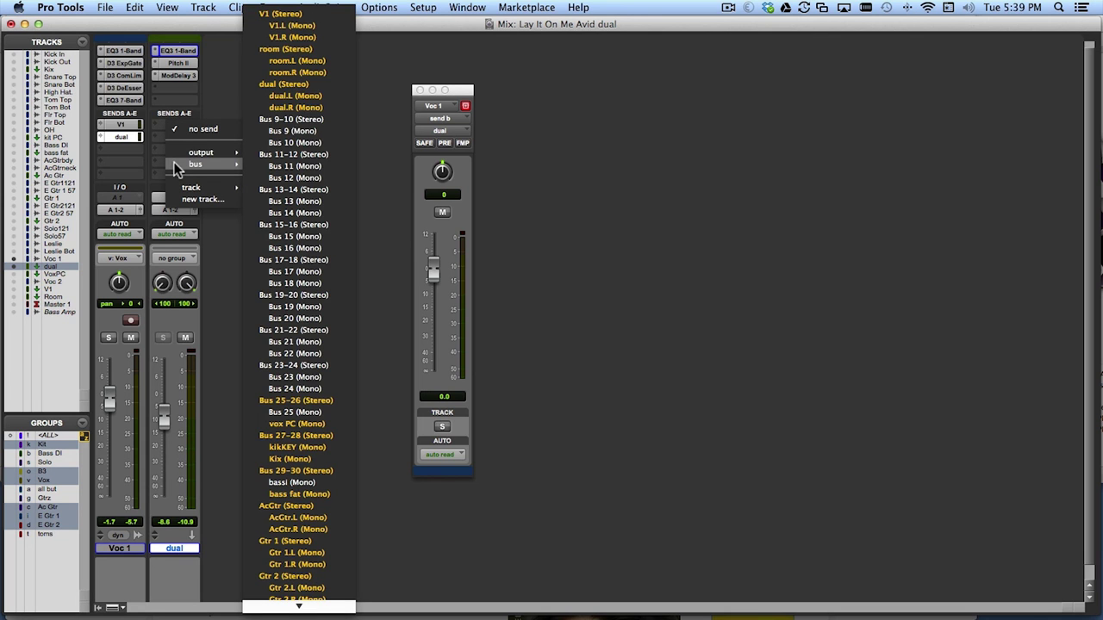
left_click(281, 14)
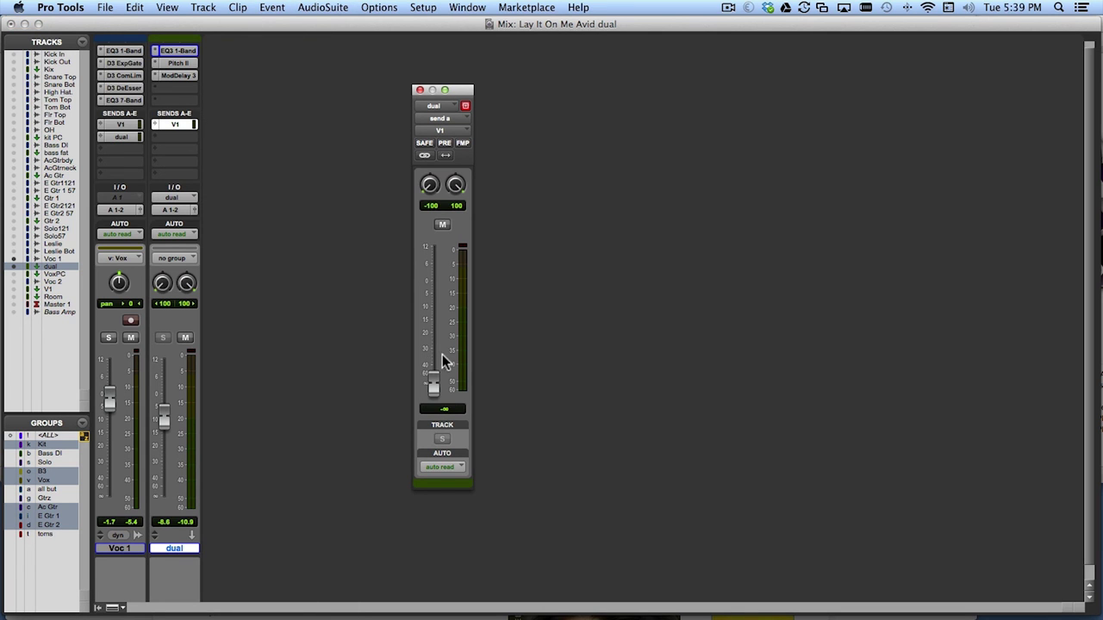
left_click_drag(433, 387, 438, 344)
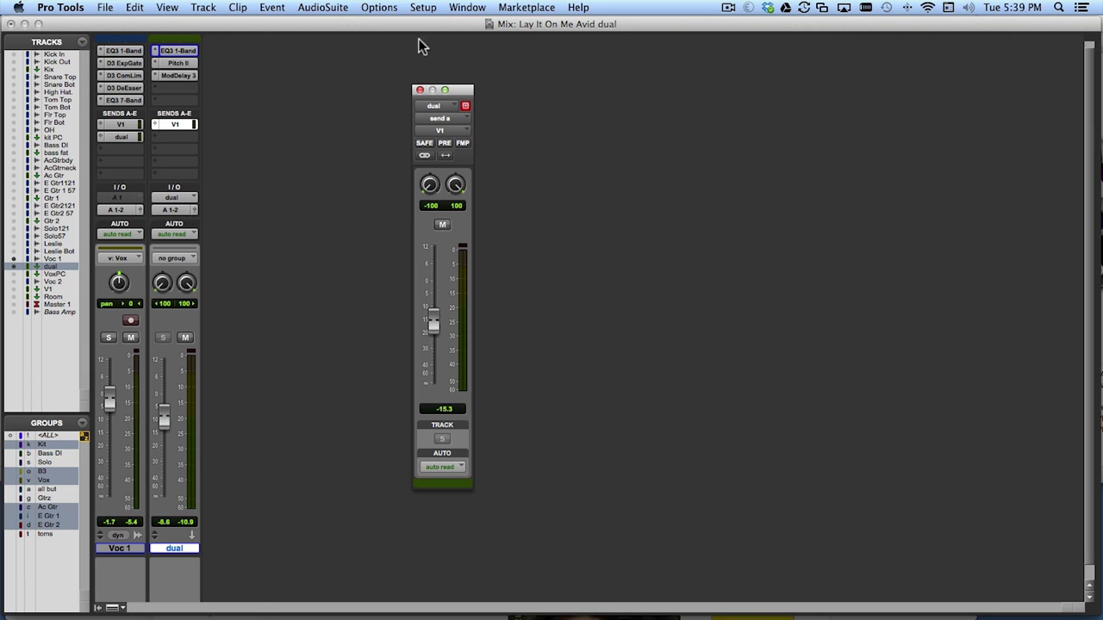
left_click(419, 90)
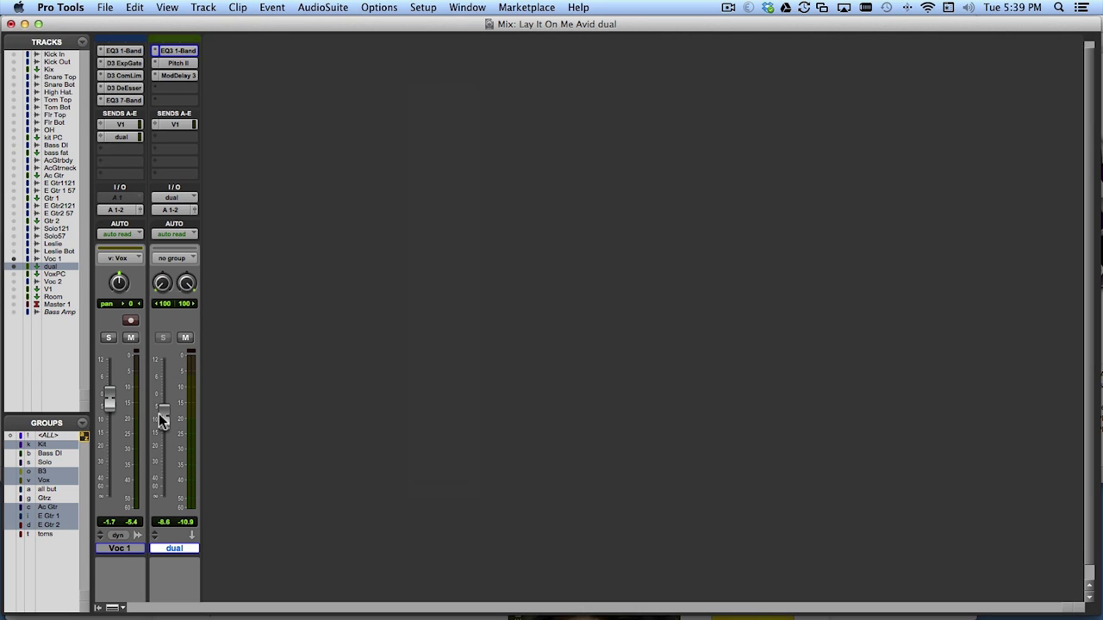
left_click_drag(162, 416, 162, 422)
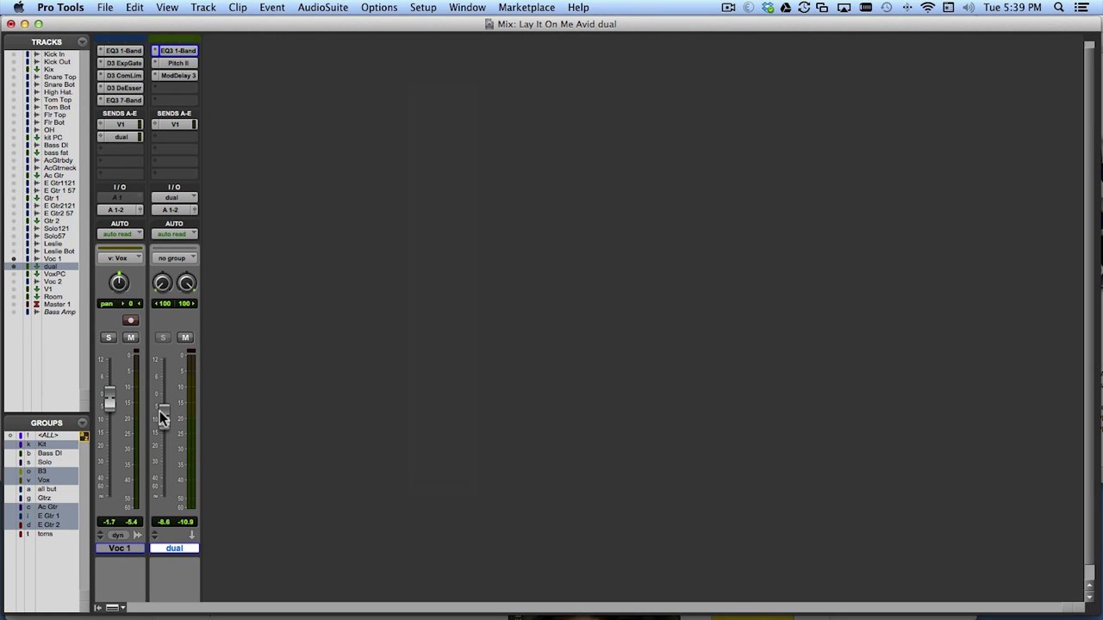